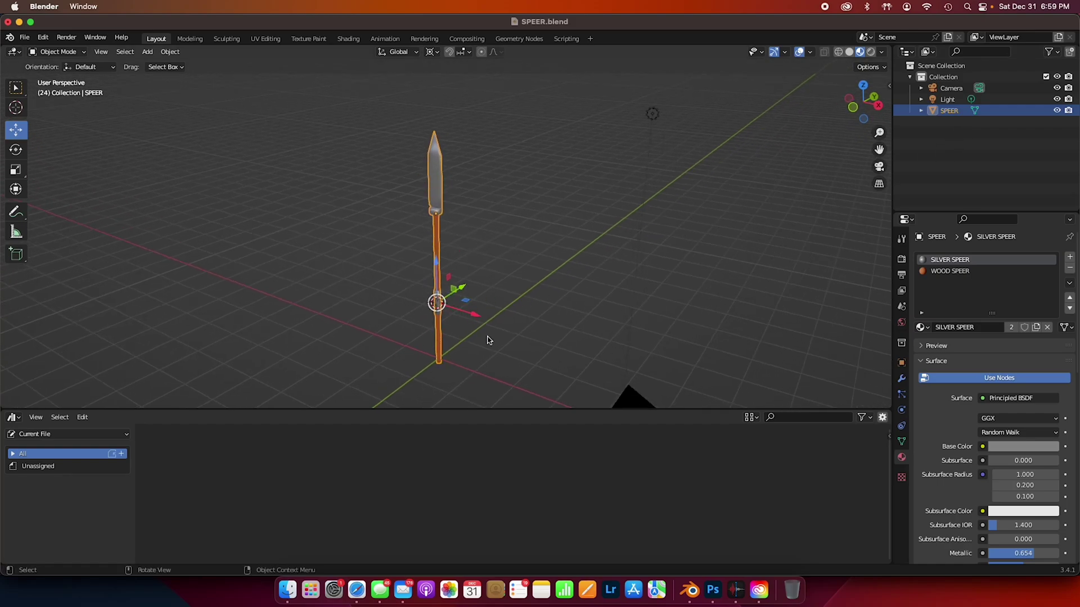
- Open the preferences and examine the asset library entry and its folder path under File Paths
{"action": "middle_click_drag", "start_coordinate": [488, 340], "coordinate": [490, 315]}
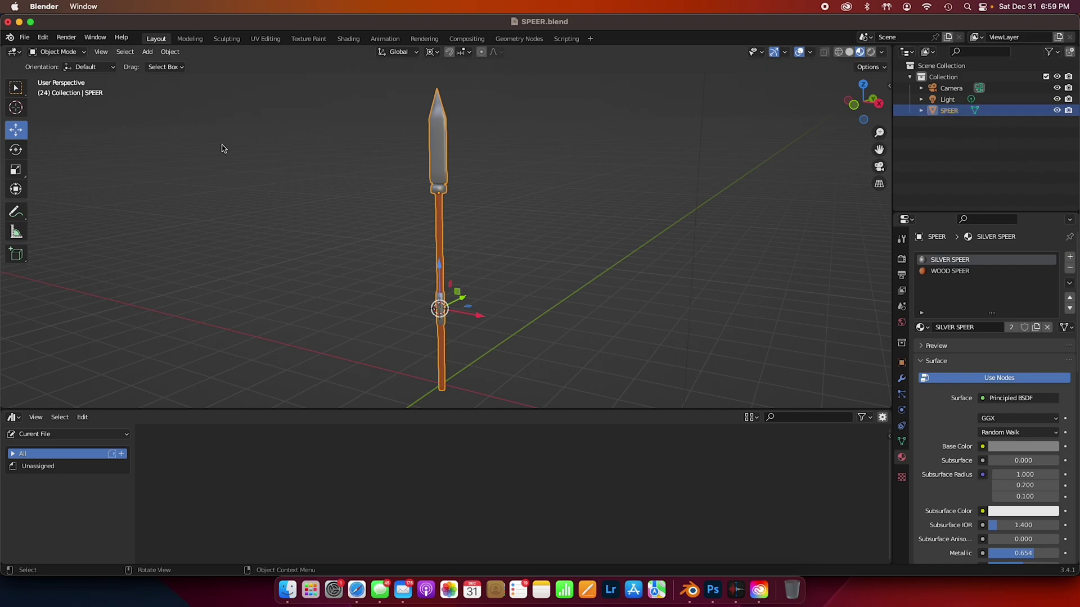
{"action": "left_click", "coordinate": [40, 39]}
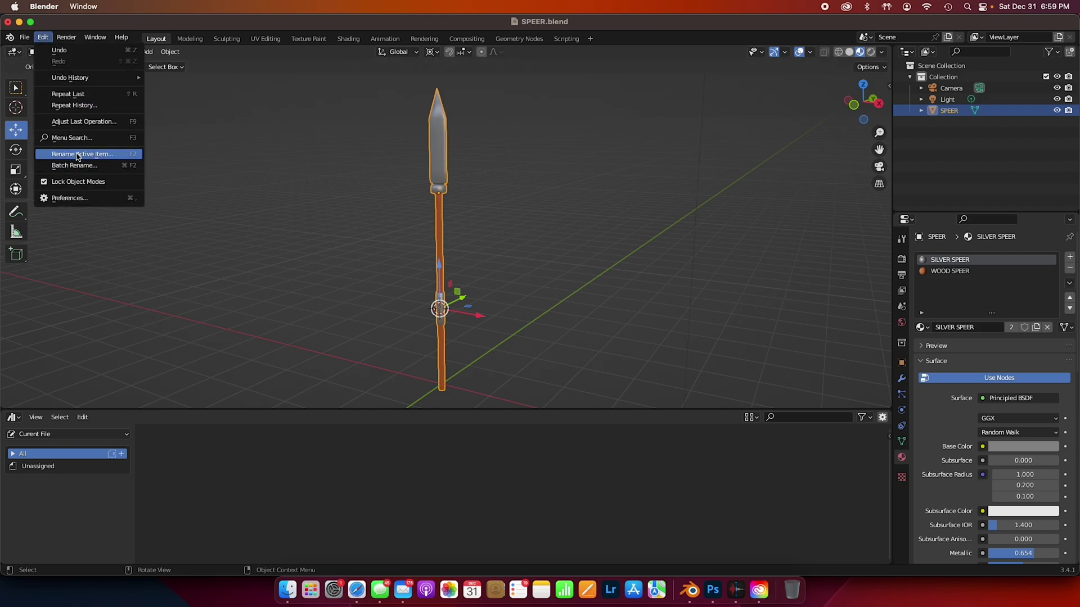
{"action": "left_click", "coordinate": [70, 198]}
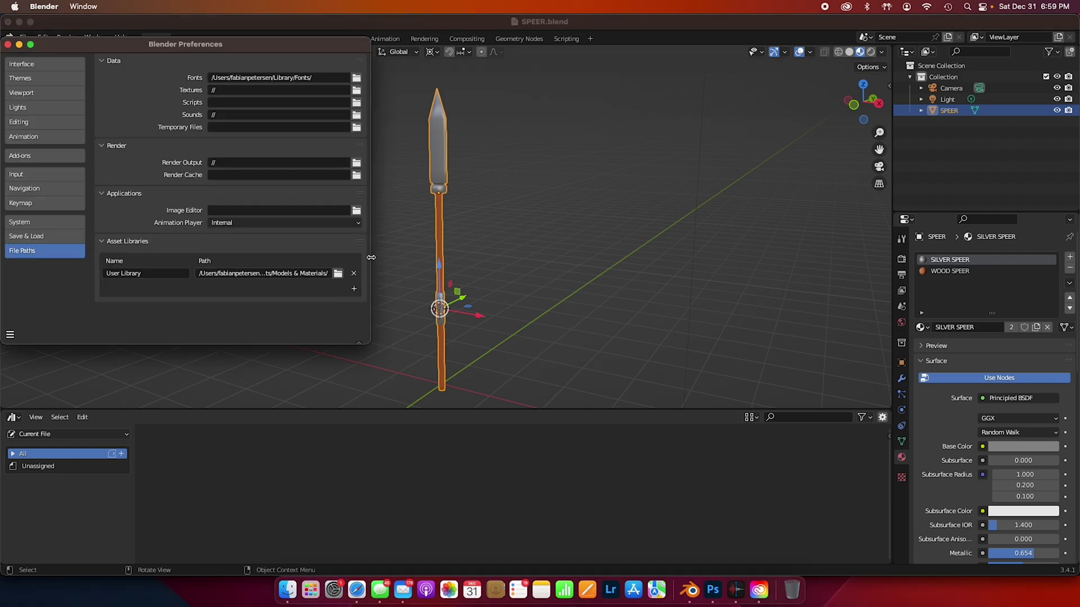
{"action": "left_click_drag", "start_coordinate": [371, 261], "coordinate": [309, 261]}
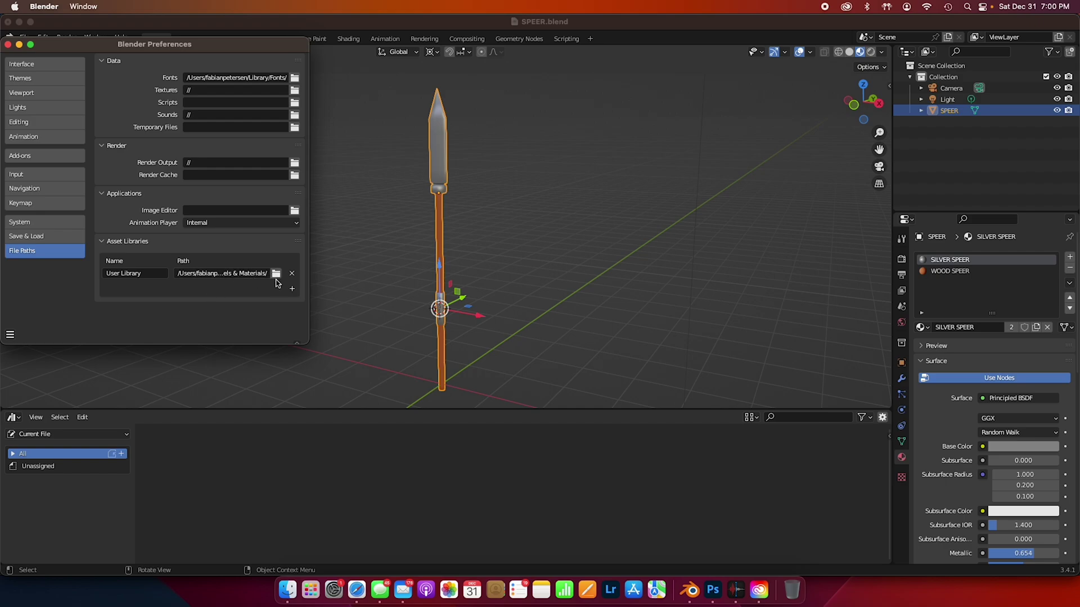
- Mark the SPEER object as an asset
{"action": "left_click", "coordinate": [993, 114]}
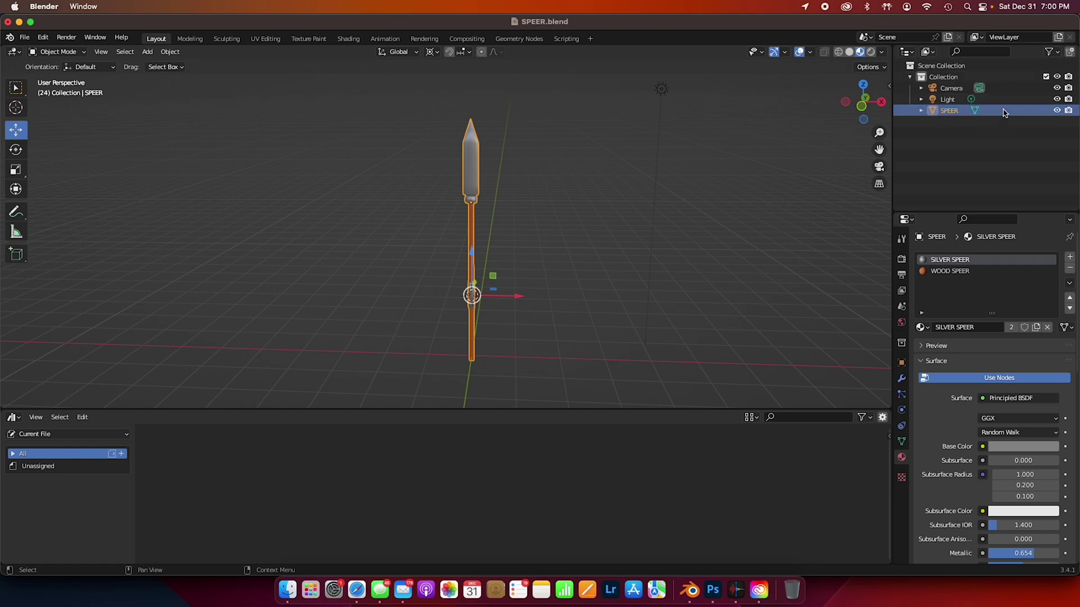
{"action": "right_click", "coordinate": [1005, 114]}
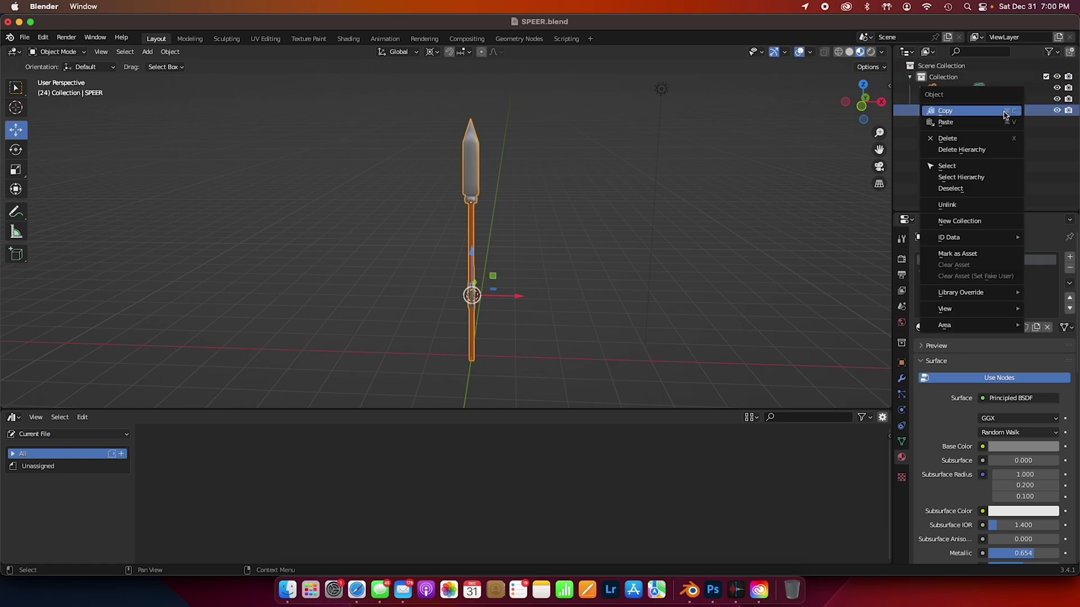
{"action": "left_click", "coordinate": [983, 254]}
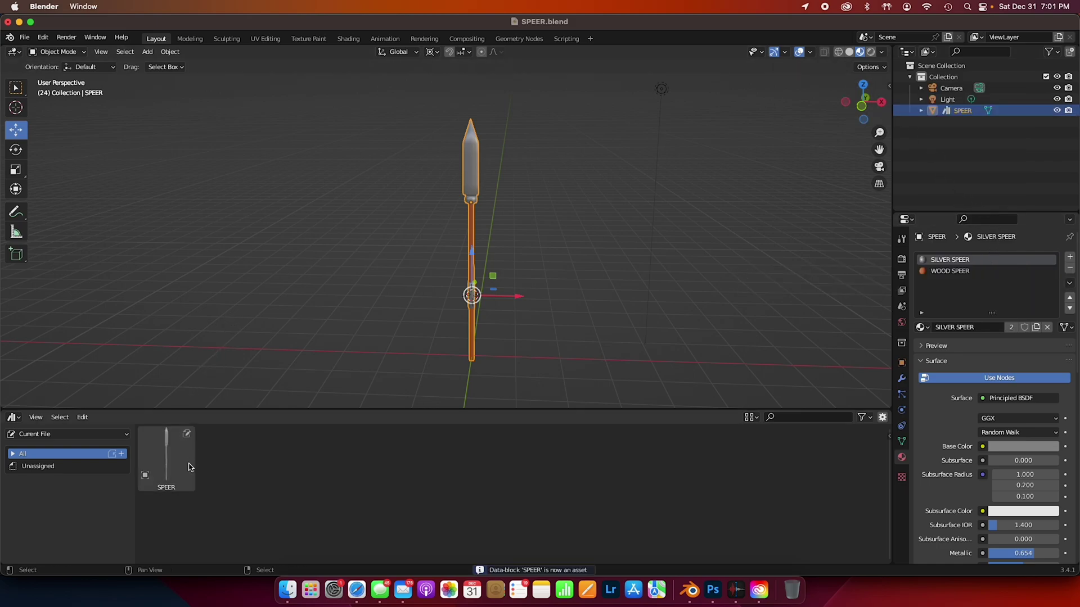
- Switch the lower editor area to the Timeline and back to the Asset Browser
{"action": "left_click", "coordinate": [13, 418]}
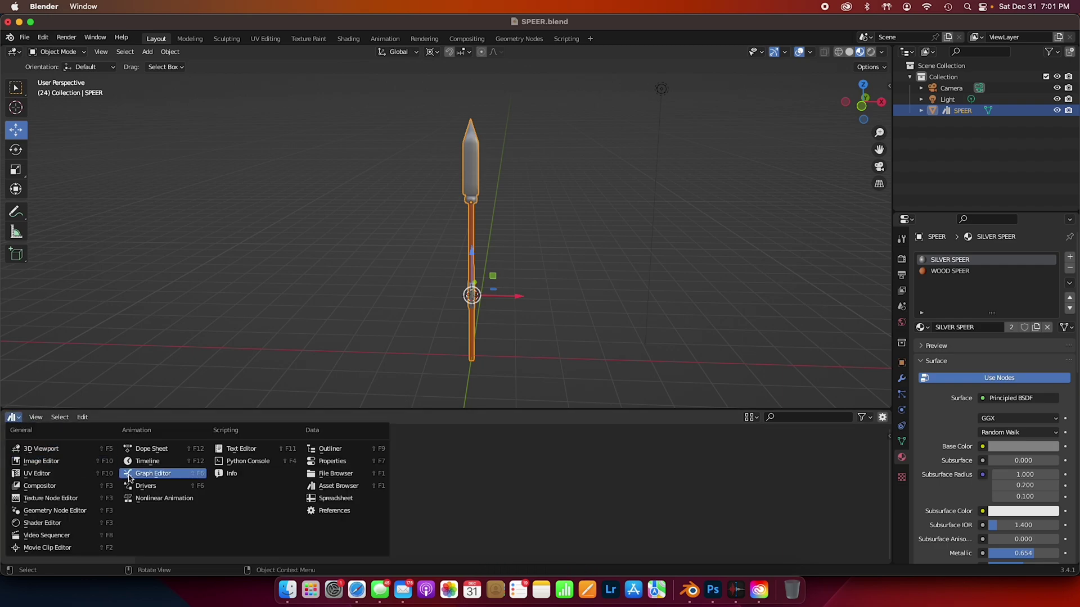
{"action": "left_click", "coordinate": [147, 461]}
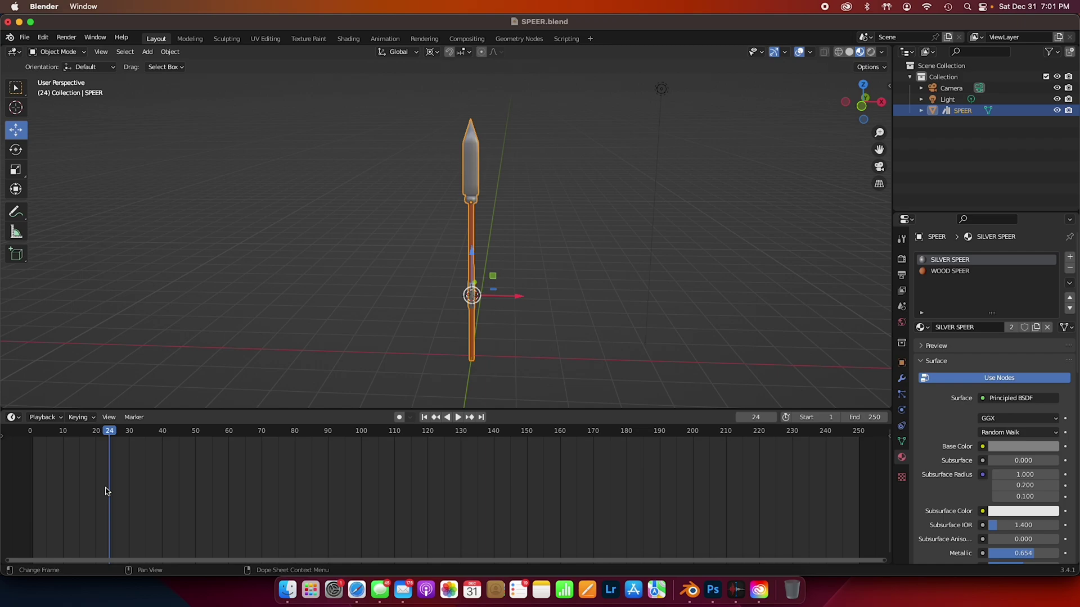
{"action": "left_click", "coordinate": [13, 417]}
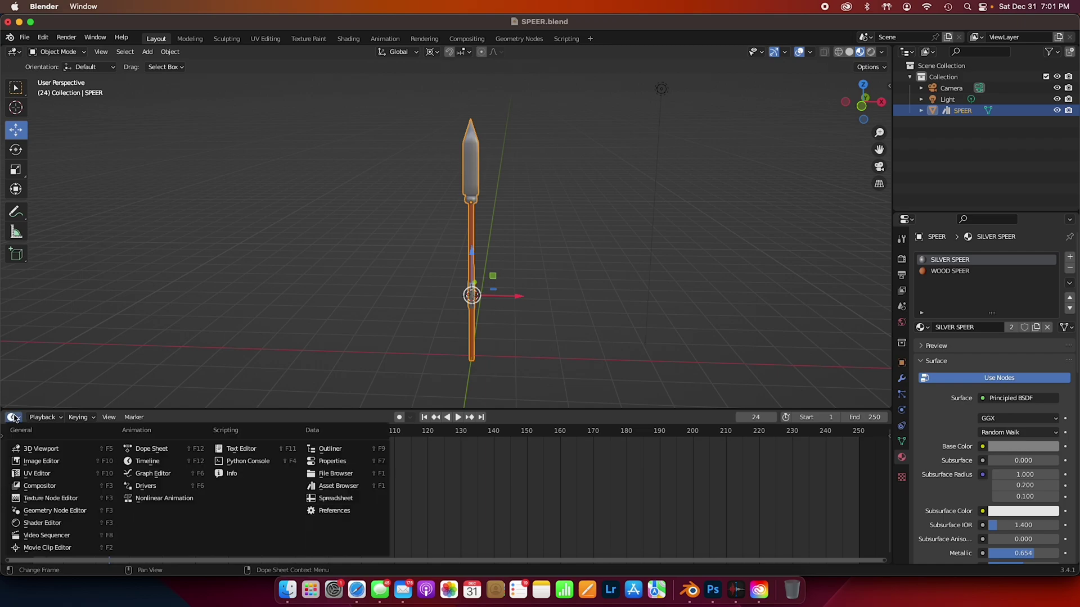
{"action": "left_click", "coordinate": [356, 489]}
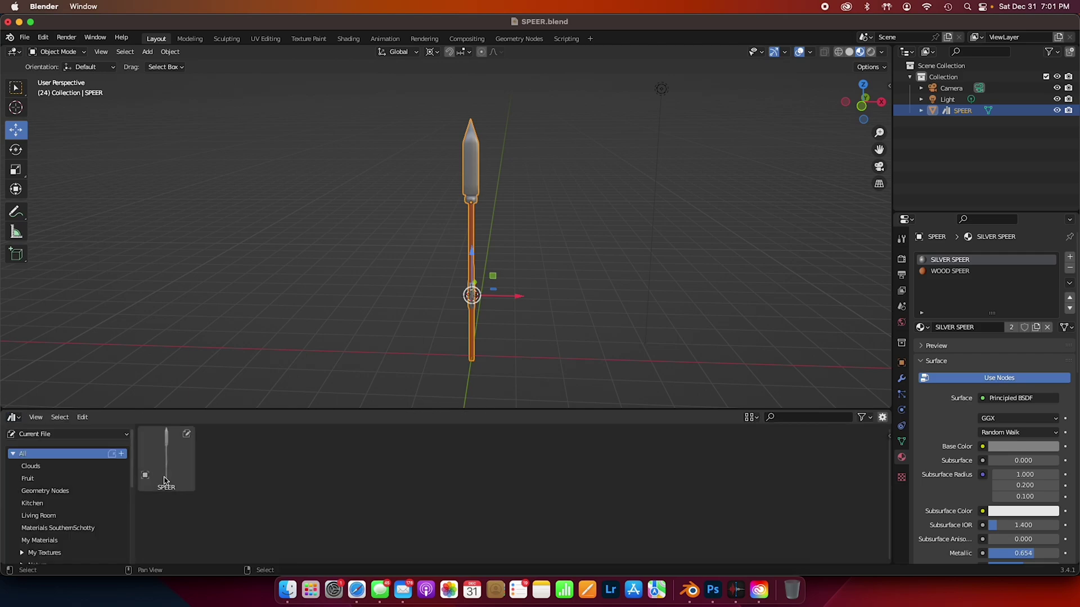
- Select the SPEER asset and look through the list of available asset catalogs
{"action": "right_click", "coordinate": [966, 112]}
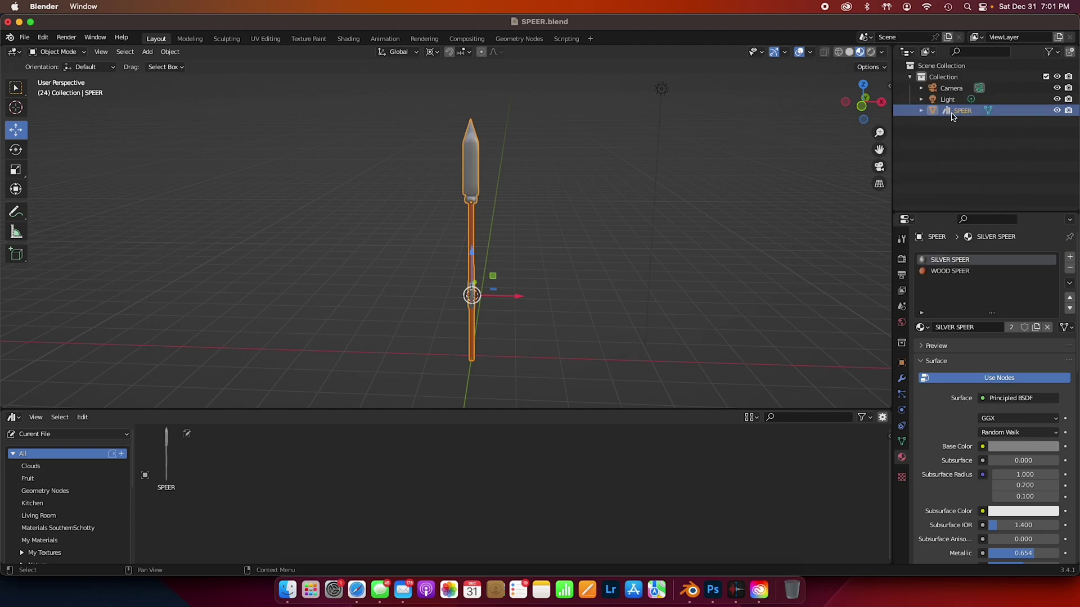
{"action": "left_click", "coordinate": [167, 471]}
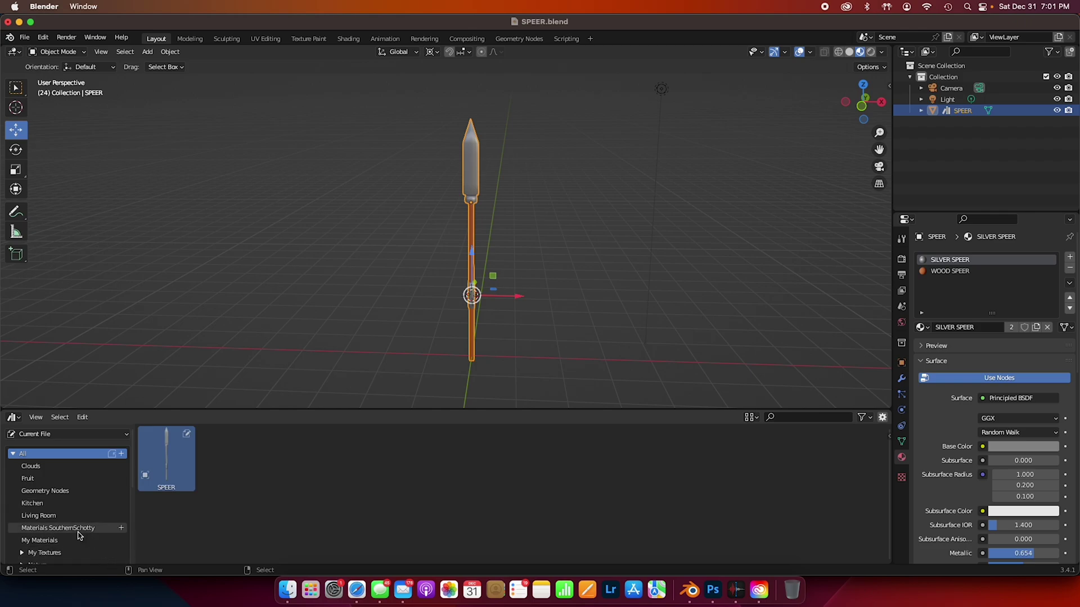
{"action": "scroll", "coordinate": [78, 531], "scroll_direction": "down", "scroll_amount": 3}
{"action": "scroll", "coordinate": [78, 534], "scroll_direction": "up", "scroll_amount": 3}
{"action": "scroll", "coordinate": [77, 535], "scroll_direction": "down", "scroll_amount": 5}
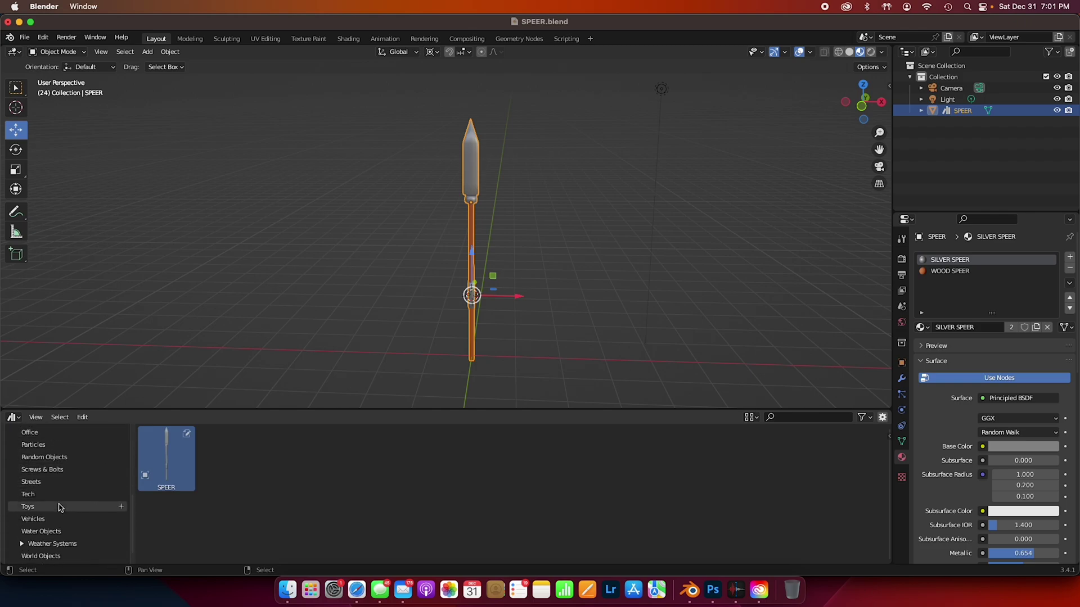
{"action": "scroll", "coordinate": [59, 509], "scroll_direction": "up", "scroll_amount": 5}
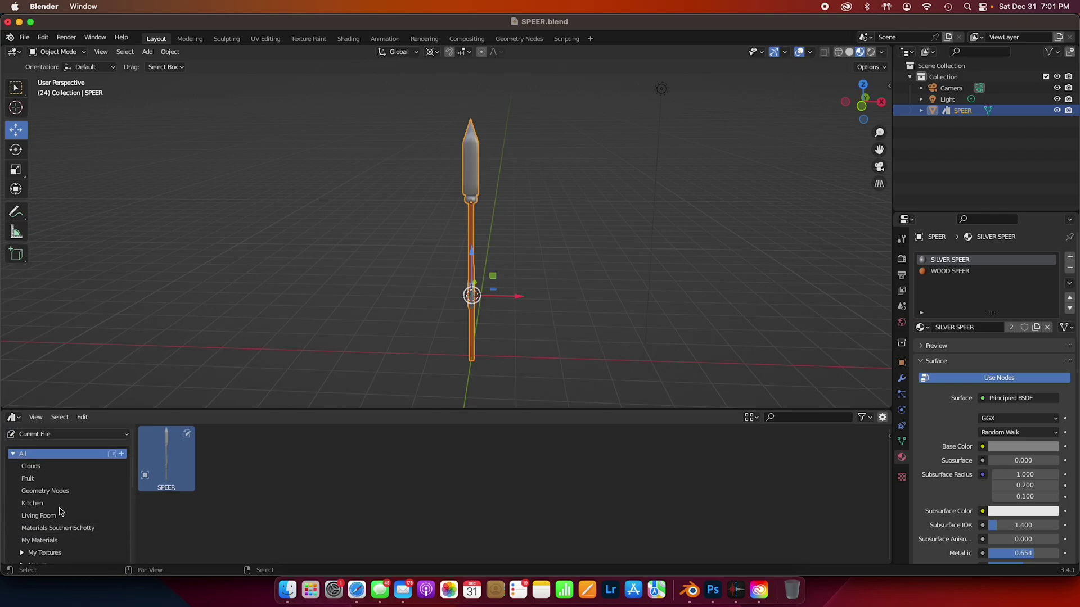
{"action": "scroll", "coordinate": [60, 511], "scroll_direction": "down", "scroll_amount": 7}
{"action": "scroll", "coordinate": [59, 512], "scroll_direction": "up", "scroll_amount": 8}
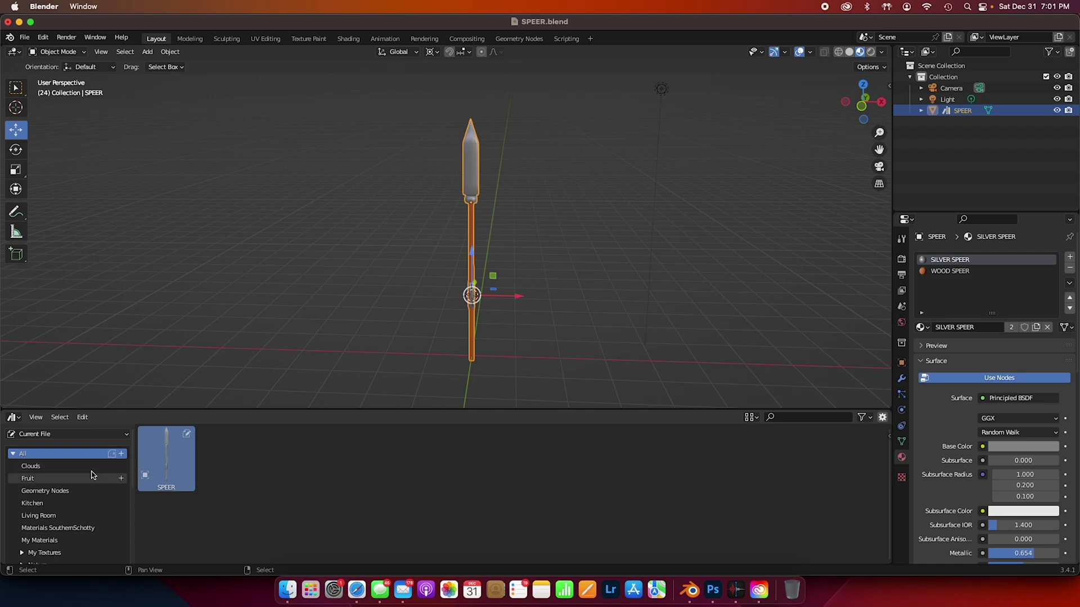
- Add a new catalog directly under All and try to rename it
{"action": "left_click", "coordinate": [121, 454]}
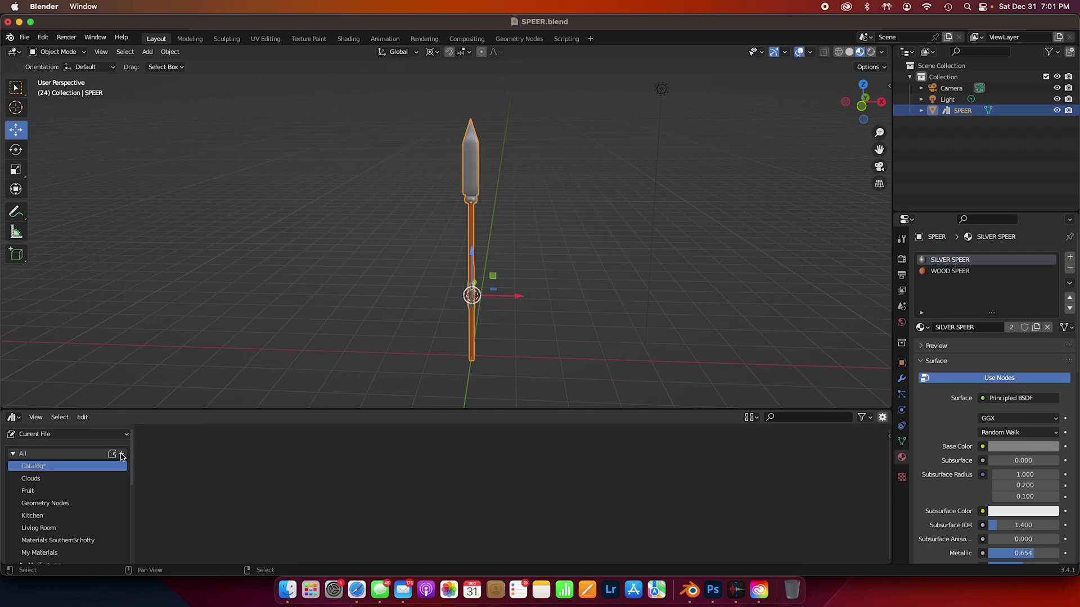
{"action": "double_click", "coordinate": [47, 468]}
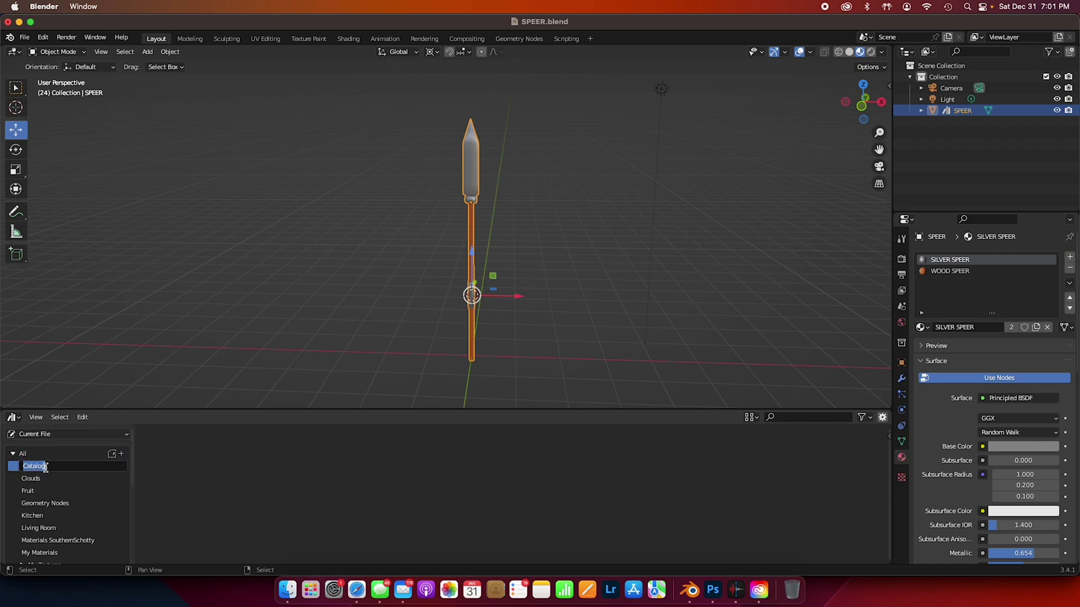
{"action": "type", "text": "HDHD"}
- Show the Unassigned assets and display SPEER's asset details in an enlarged Asset Browser with a wider sidebar
{"action": "scroll", "coordinate": [39, 495], "scroll_direction": "down", "scroll_amount": 10}
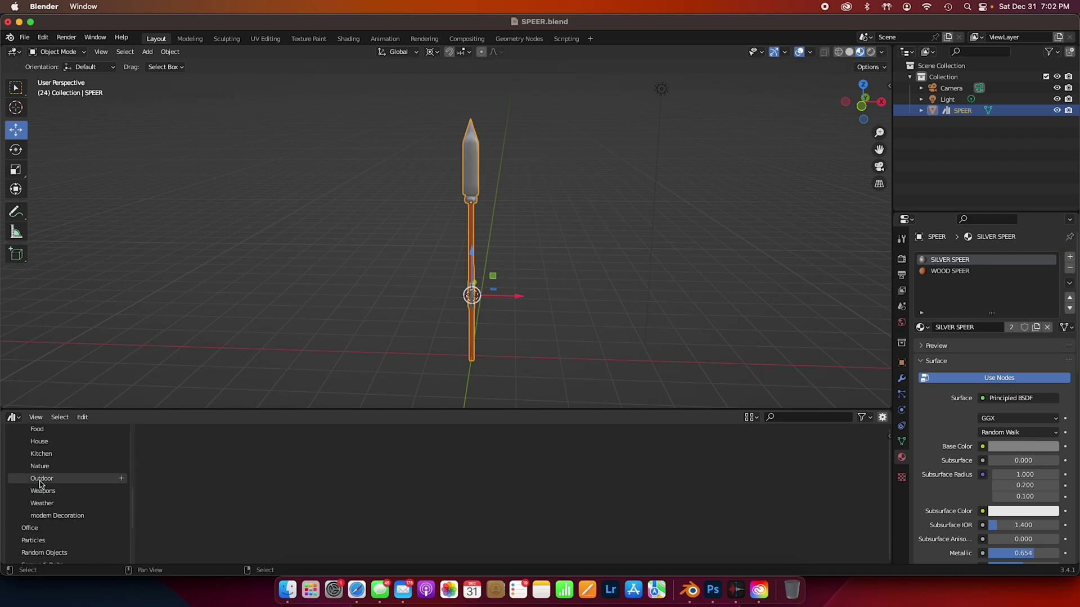
{"action": "left_click", "coordinate": [35, 553]}
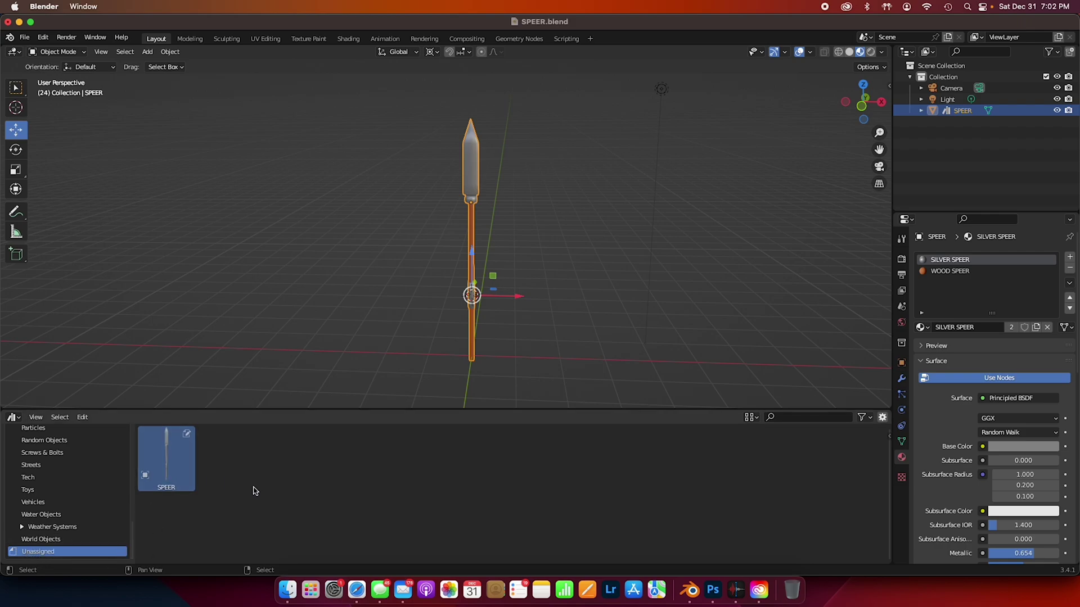
{"action": "key", "text": "n"}
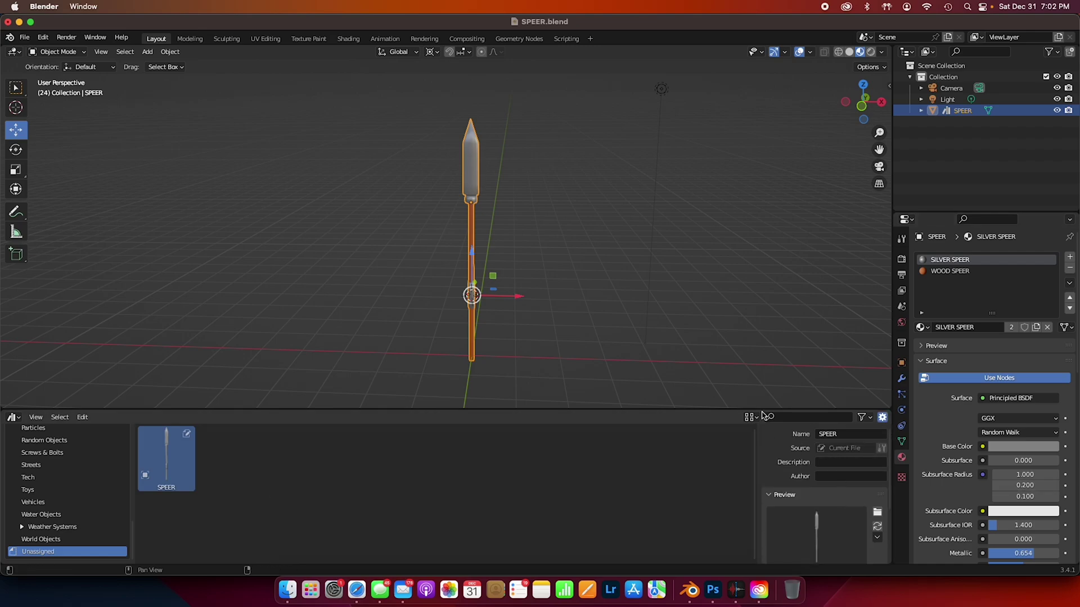
{"action": "left_click_drag", "start_coordinate": [761, 410], "coordinate": [759, 250]}
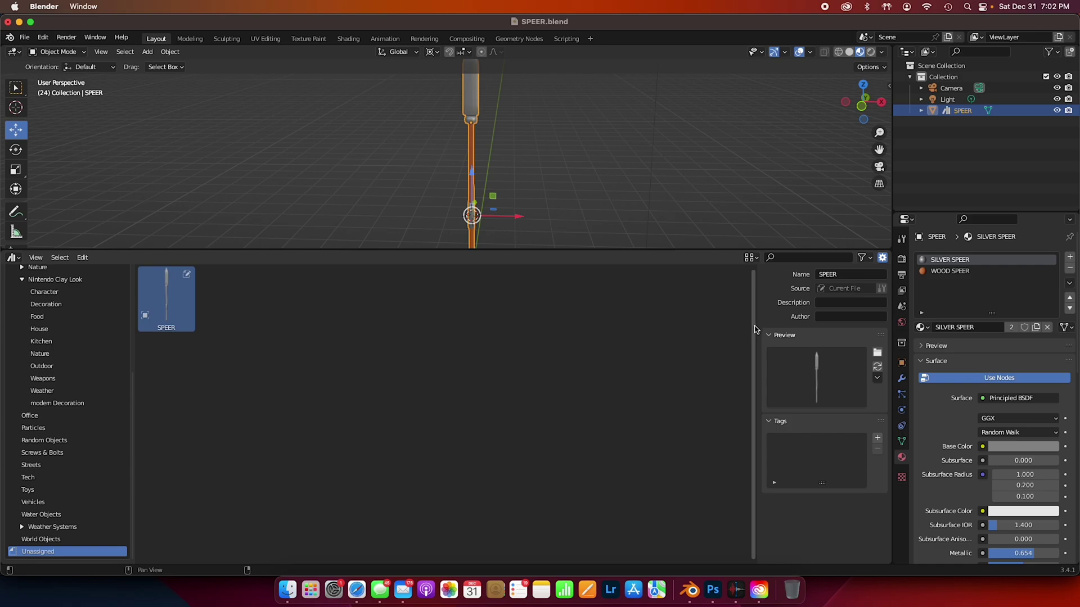
{"action": "left_click_drag", "start_coordinate": [756, 325], "coordinate": [653, 326]}
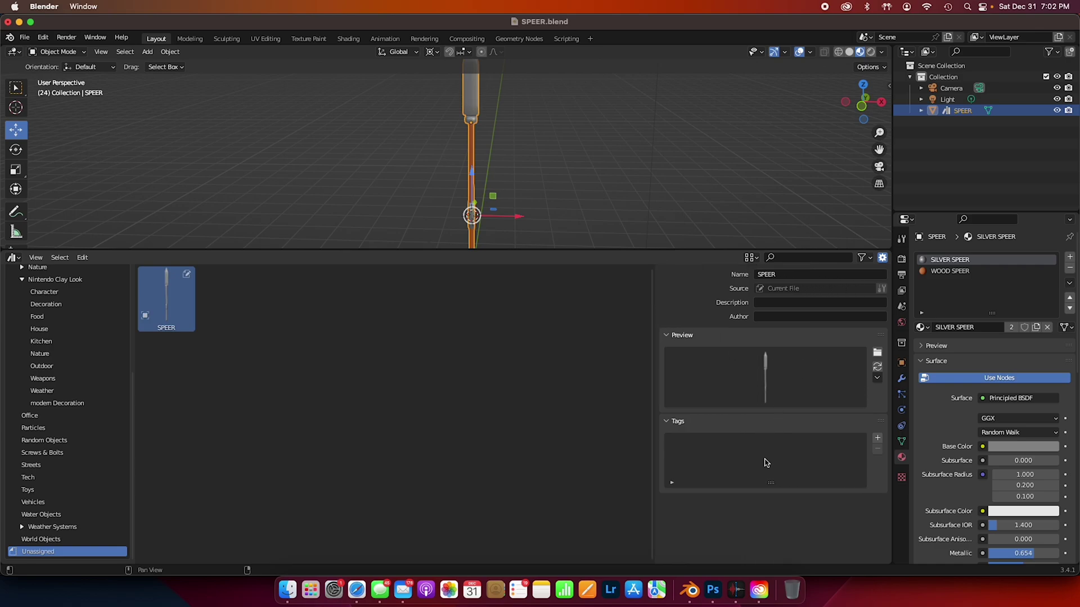
- Add the tags SPEER, MEDIEVAL and WEAPON to the SPEER asset
{"action": "left_click", "coordinate": [878, 438]}
{"action": "double_click", "coordinate": [685, 440]}
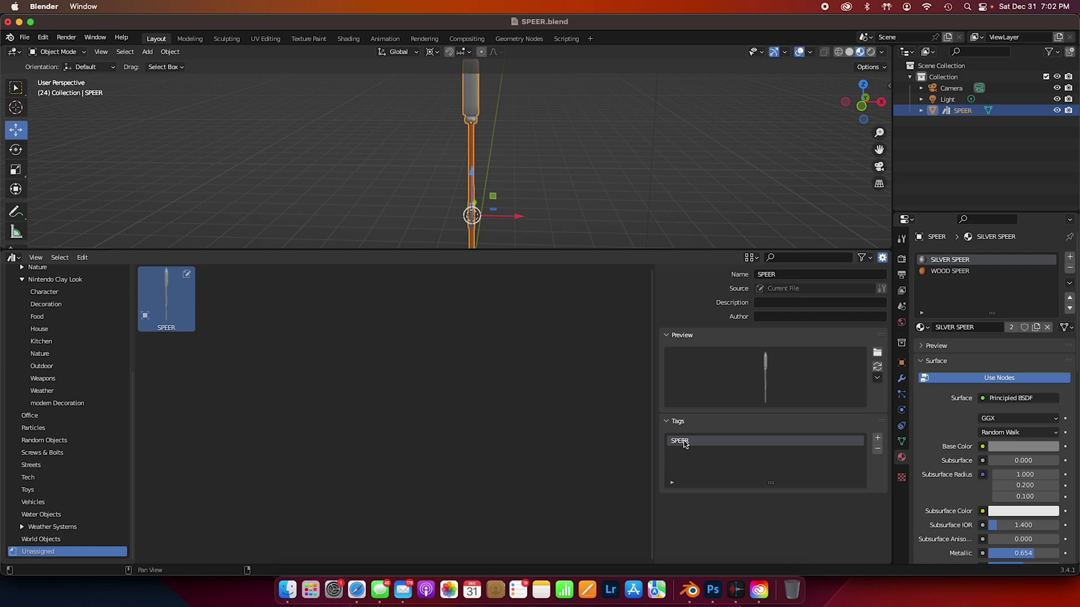
{"action": "left_click", "coordinate": [878, 438]}
{"action": "double_click", "coordinate": [682, 452]}
{"action": "type", "text": "MEL"}
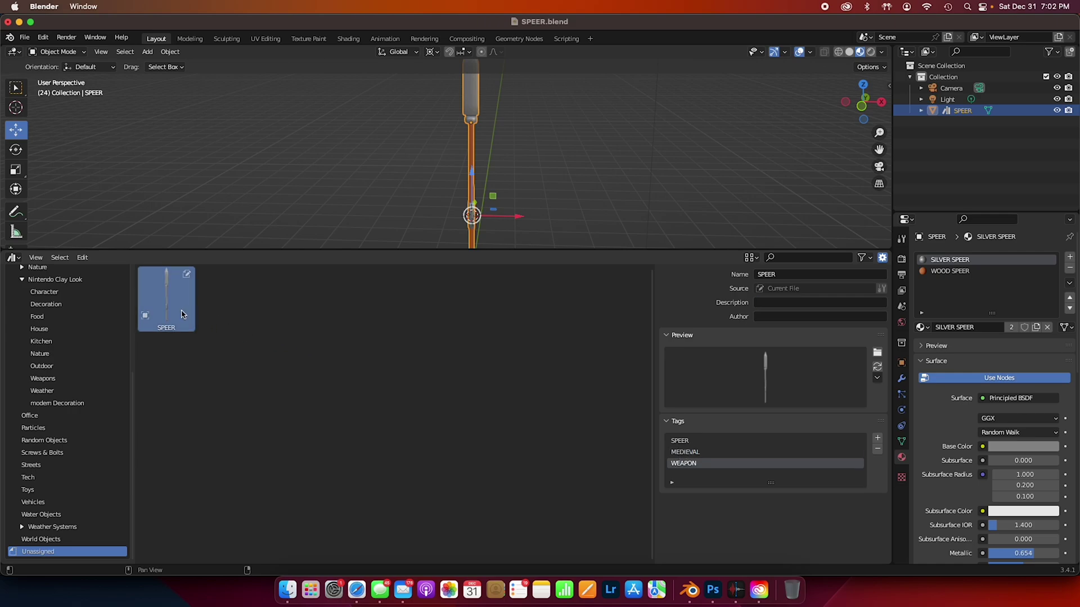
- Assign the SPEER asset to the Nintendo Clay Look catalog and show that catalog's contents
{"action": "scroll", "coordinate": [79, 314], "scroll_direction": "up", "scroll_amount": 6}
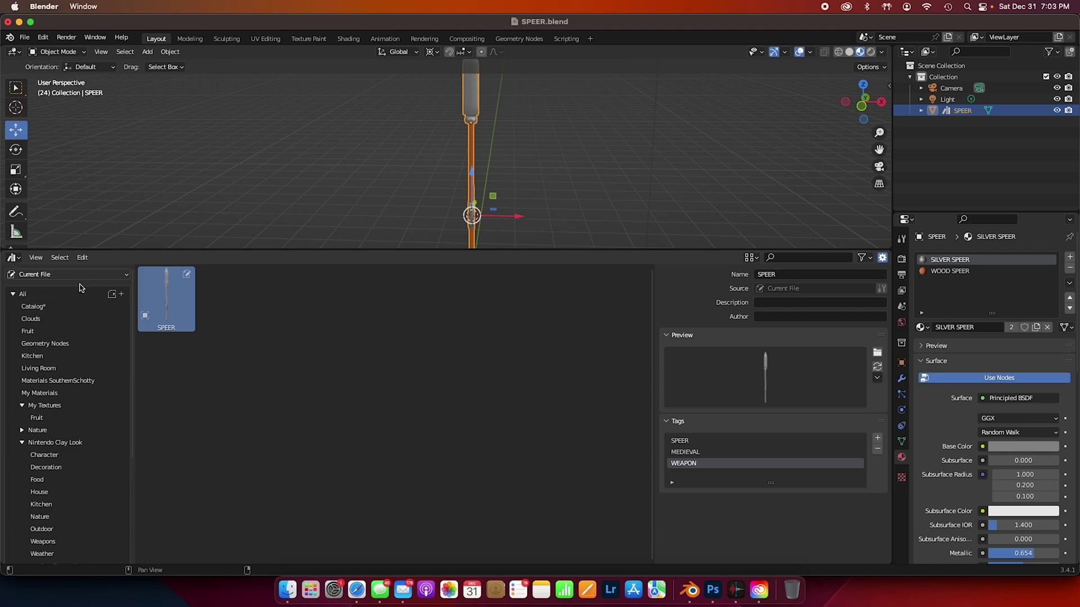
{"action": "left_click_drag", "start_coordinate": [165, 302], "coordinate": [77, 446]}
{"action": "left_click", "coordinate": [77, 446]}
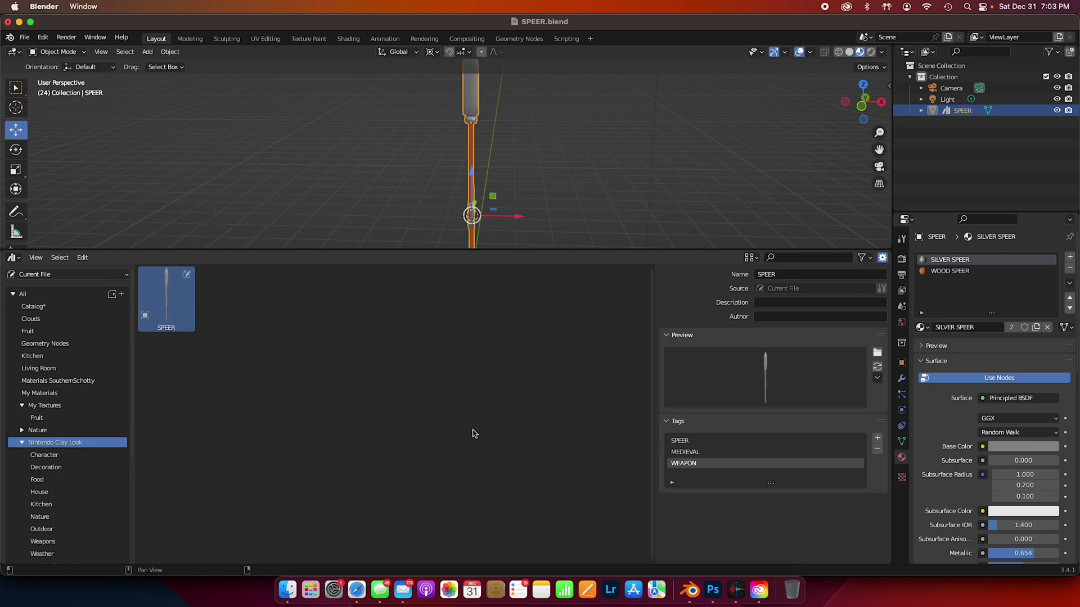
- Save the SPEER.blend file with its asset and catalog changes
{"action": "scroll", "coordinate": [458, 170], "scroll_direction": "down", "scroll_amount": 3}
{"action": "middle_click_drag", "start_coordinate": [398, 180], "coordinate": [264, 242]}
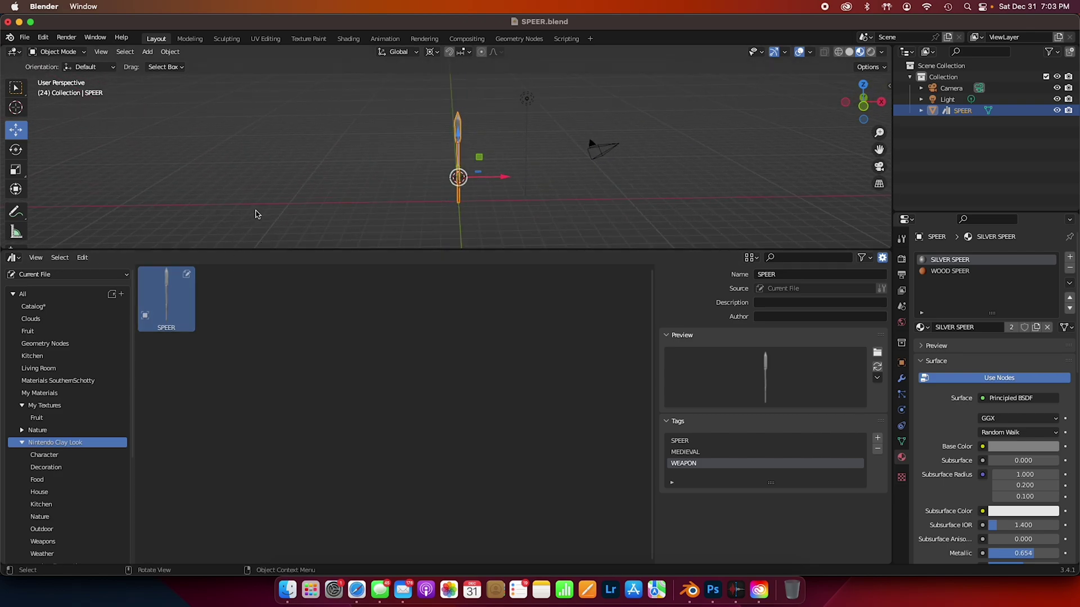
{"action": "left_click", "coordinate": [24, 37]}
{"action": "left_click", "coordinate": [40, 111]}
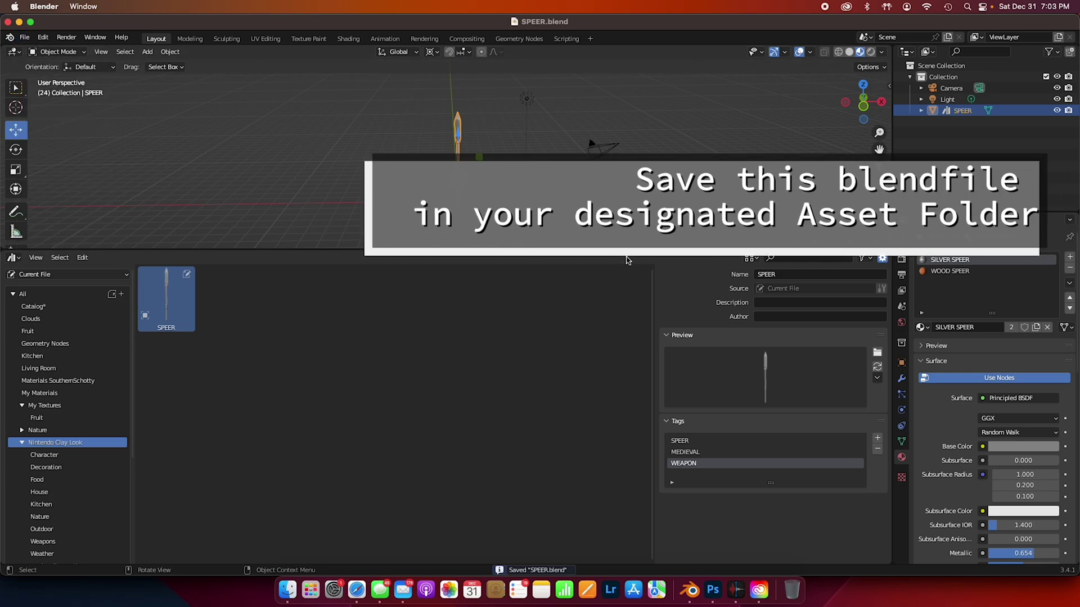
- Enlarge the 3D viewport again and start a new file with the default cube scene
{"action": "middle_click_drag", "start_coordinate": [489, 186], "coordinate": [502, 189]}
{"action": "left_click_drag", "start_coordinate": [460, 250], "coordinate": [416, 403]}
{"action": "left_click", "coordinate": [25, 37]}
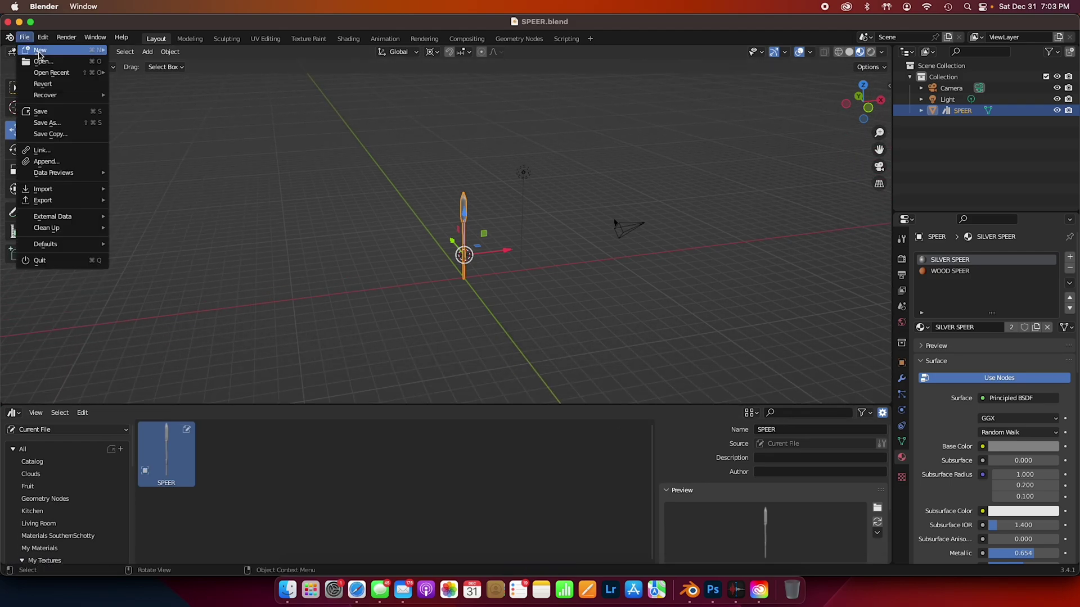
{"action": "mouse_move", "coordinate": [40, 52]}
{"action": "left_click", "coordinate": [135, 50]}
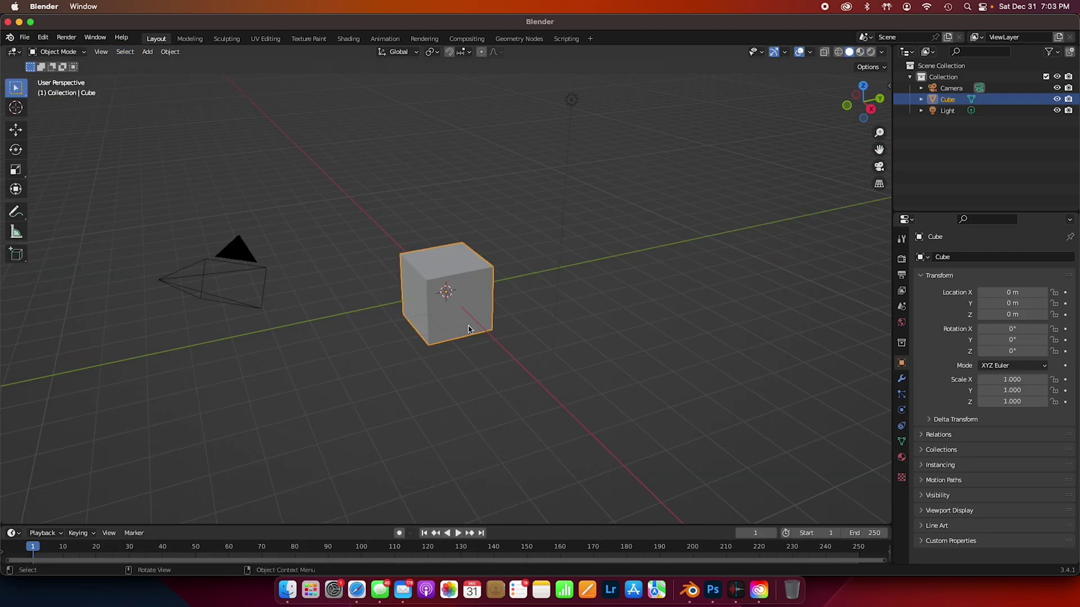
- Enlarge the lower area of the new file and switch it to the Asset Browser
{"action": "left_click_drag", "start_coordinate": [201, 524], "coordinate": [200, 359]}
{"action": "left_click", "coordinate": [13, 367]}
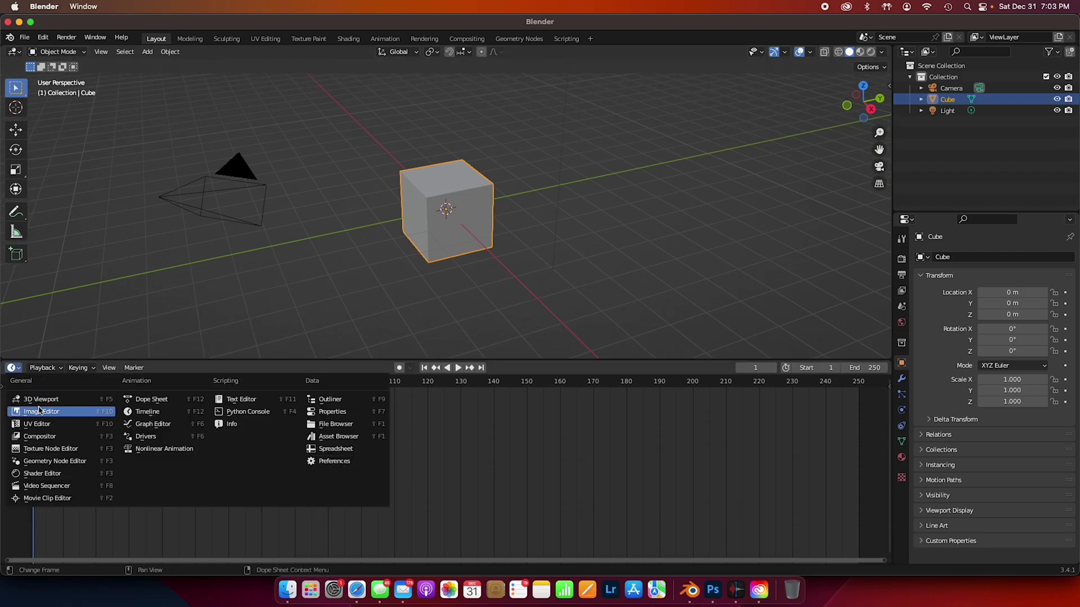
{"action": "left_click", "coordinate": [342, 437]}
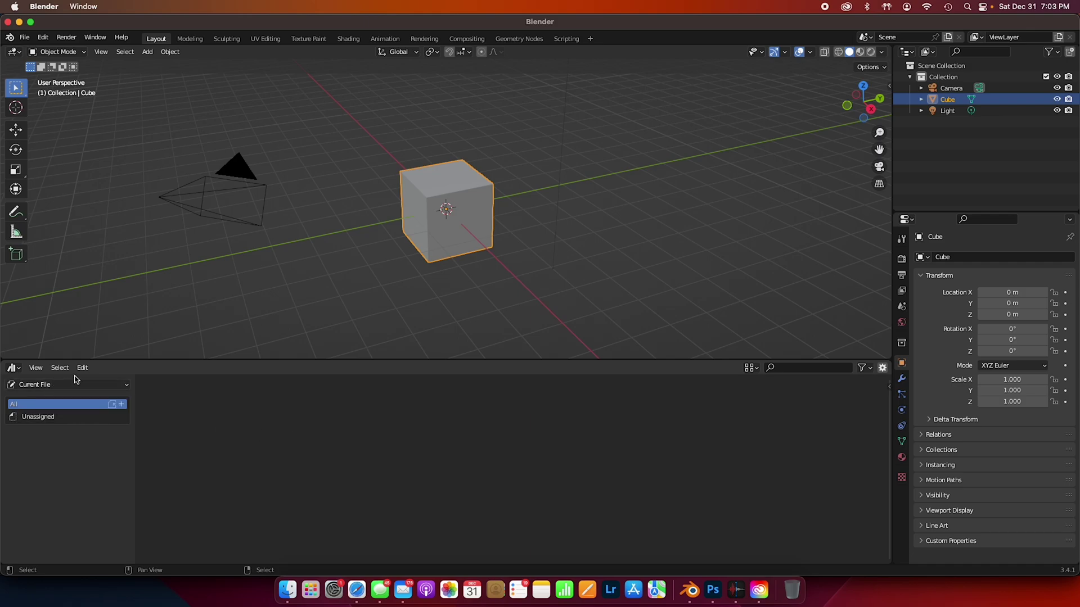
- Set the Asset Browser's library source to User Library
{"action": "left_click", "coordinate": [28, 416]}
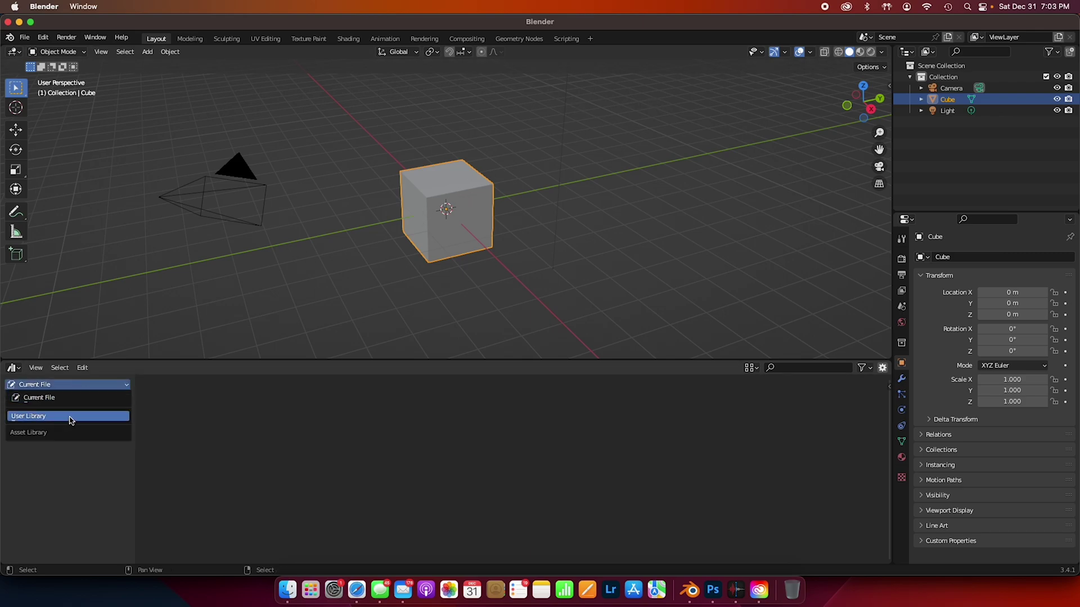
{"action": "left_click", "coordinate": [77, 387]}
{"action": "left_click", "coordinate": [57, 418]}
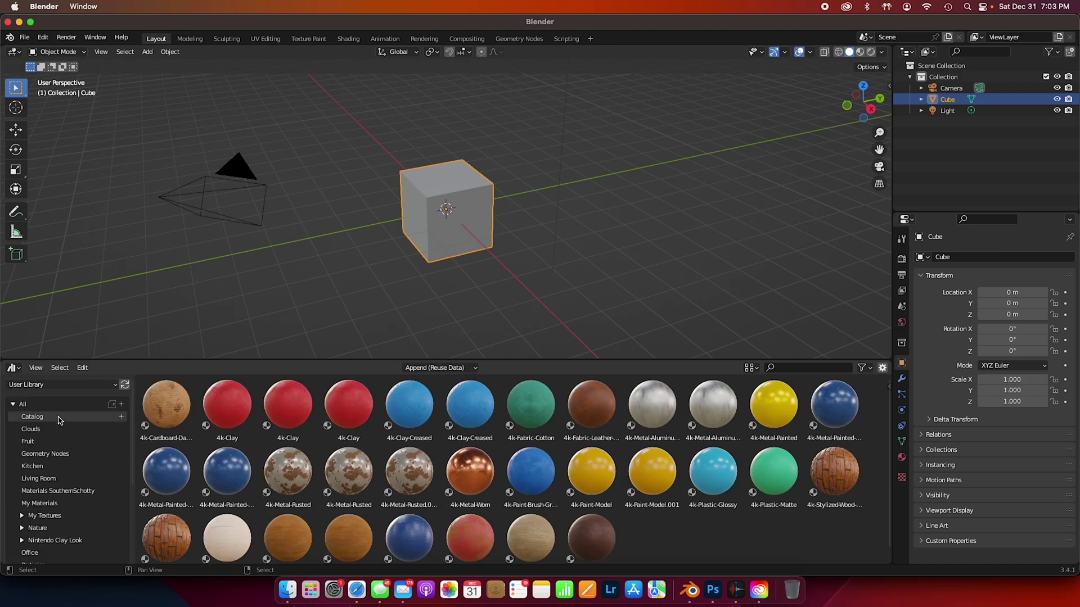
- Show the Nintendo Clay Look catalog with its subcatalogs expanded and select the SPEER asset in it
{"action": "scroll", "coordinate": [59, 421], "scroll_direction": "down", "scroll_amount": 4}
{"action": "left_click", "coordinate": [57, 428]}
{"action": "scroll", "coordinate": [59, 433], "scroll_direction": "down", "scroll_amount": 2}
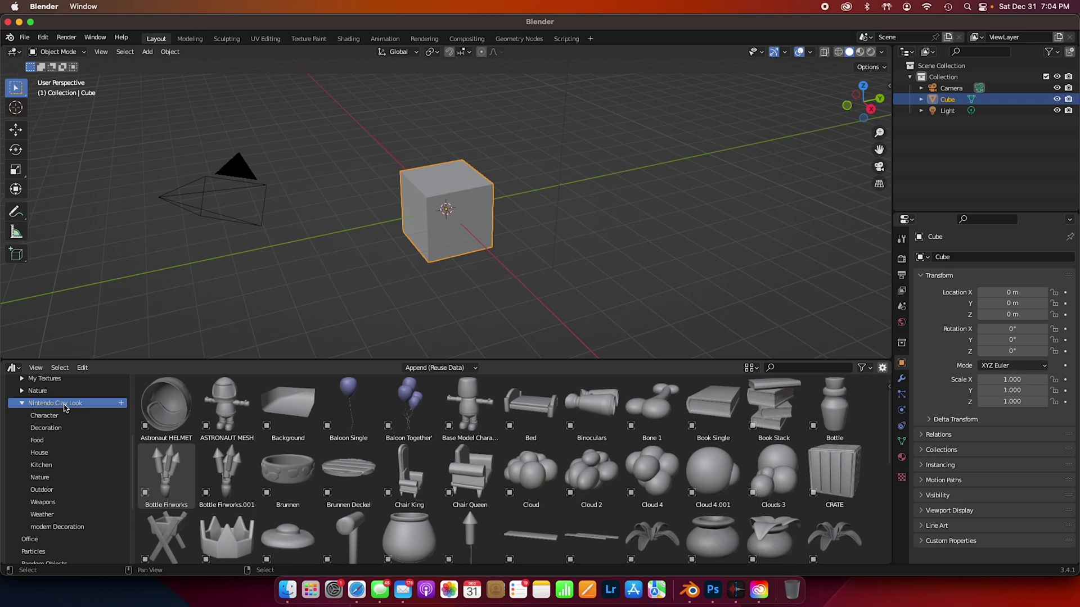
{"action": "scroll", "coordinate": [562, 487], "scroll_direction": "down", "scroll_amount": 6}
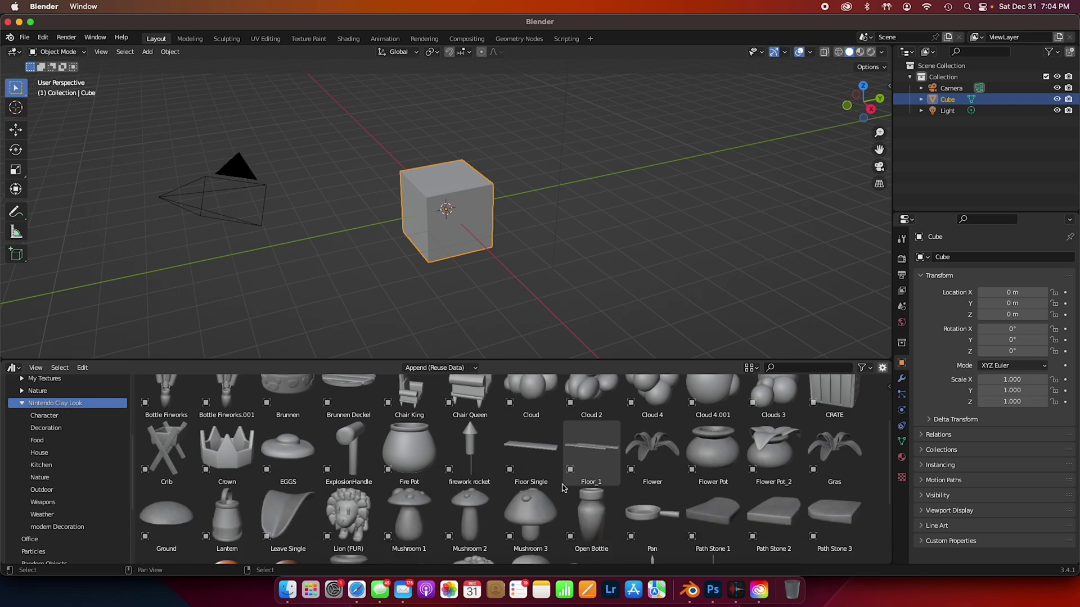
{"action": "scroll", "coordinate": [563, 487], "scroll_direction": "down", "scroll_amount": 1}
{"action": "left_click", "coordinate": [653, 483]}
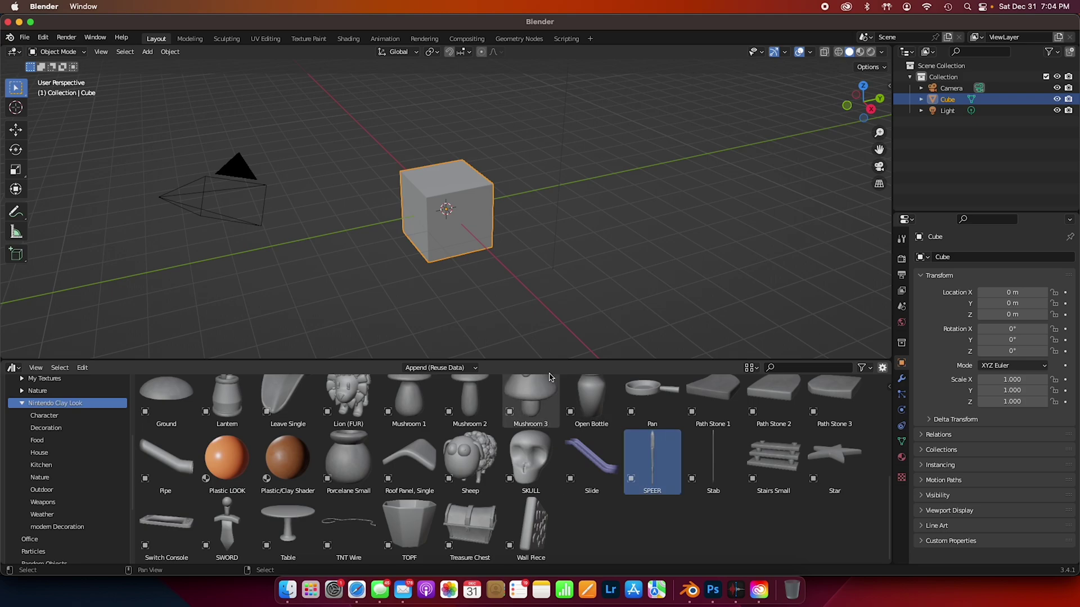
- Enlarge the Asset Browser area and place the SPEER asset upright on top of the default cube
{"action": "left_click_drag", "start_coordinate": [546, 360], "coordinate": [546, 317]}
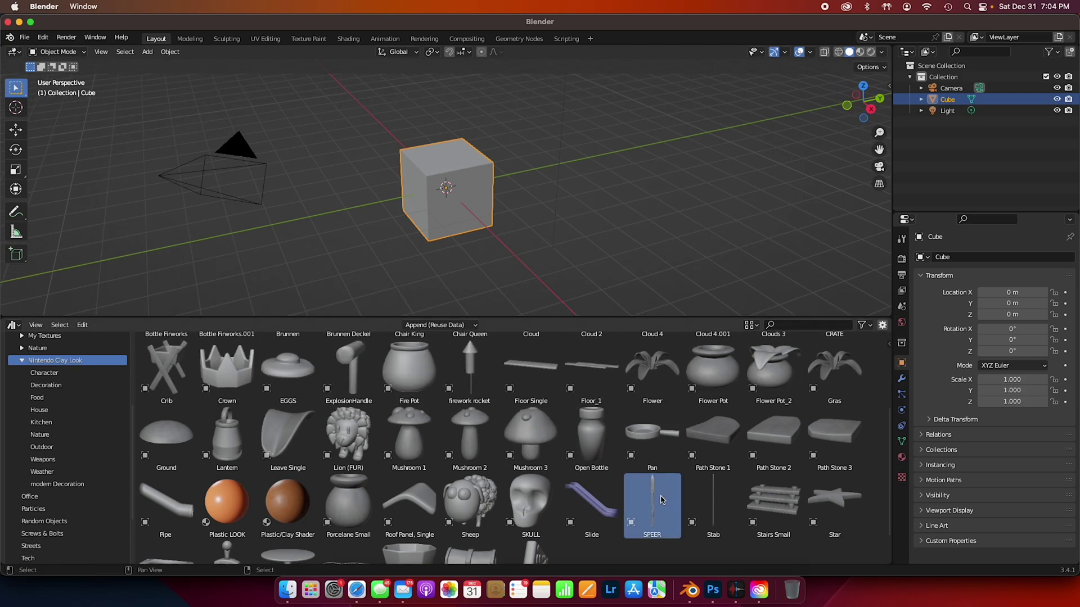
{"action": "left_click_drag", "start_coordinate": [655, 507], "coordinate": [456, 147]}
{"action": "scroll", "coordinate": [482, 150], "scroll_direction": "down", "scroll_amount": 3}
{"action": "middle_click_drag", "start_coordinate": [481, 149], "coordinate": [586, 121]}
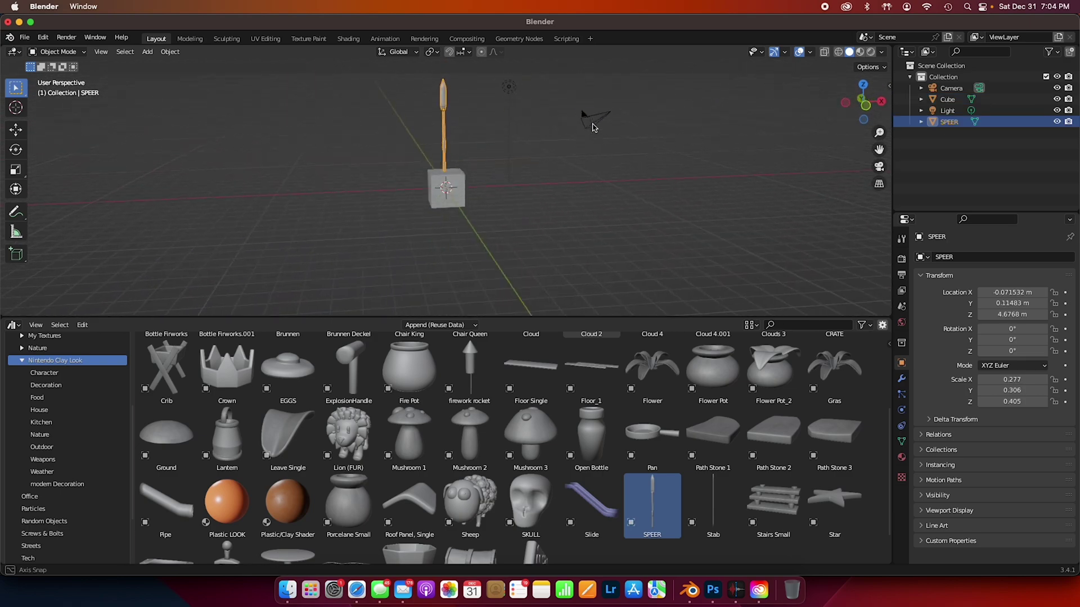
{"action": "scroll", "coordinate": [521, 121], "scroll_direction": "up", "scroll_amount": 3}
{"action": "middle_click_drag", "start_coordinate": [521, 120], "coordinate": [567, 219]}
{"action": "scroll", "coordinate": [522, 192], "scroll_direction": "down", "scroll_amount": 4}
- Switch the viewport shading to Material Preview and inspect the spear's materials up close
{"action": "left_click", "coordinate": [860, 52]}
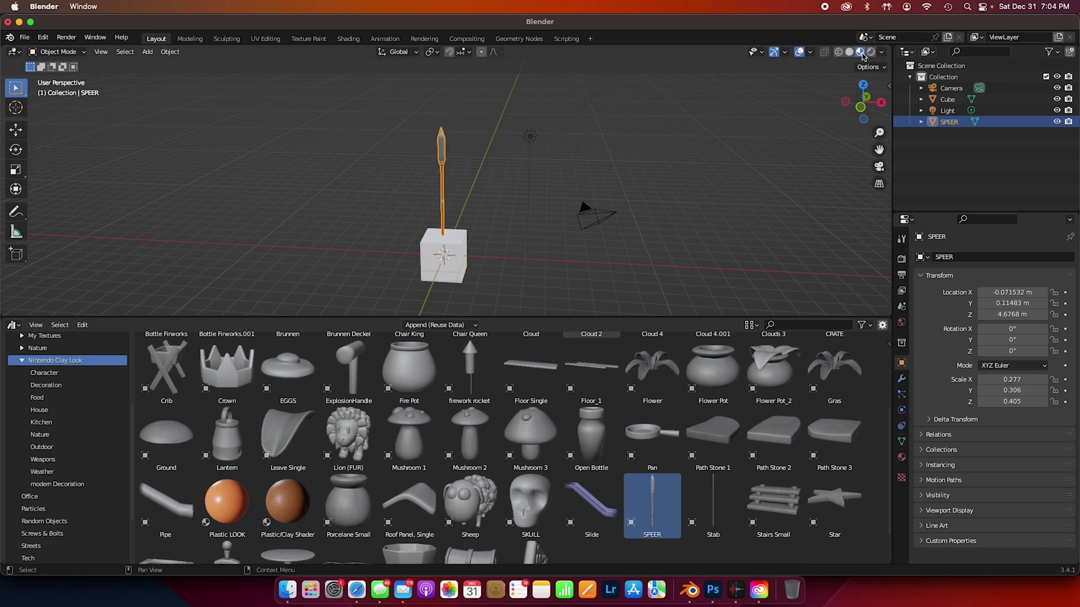
{"action": "scroll", "coordinate": [566, 164], "scroll_direction": "up", "scroll_amount": 3}
{"action": "middle_click_drag", "start_coordinate": [523, 168], "coordinate": [571, 149]}
{"action": "scroll", "coordinate": [572, 150], "scroll_direction": "down", "scroll_amount": 4}
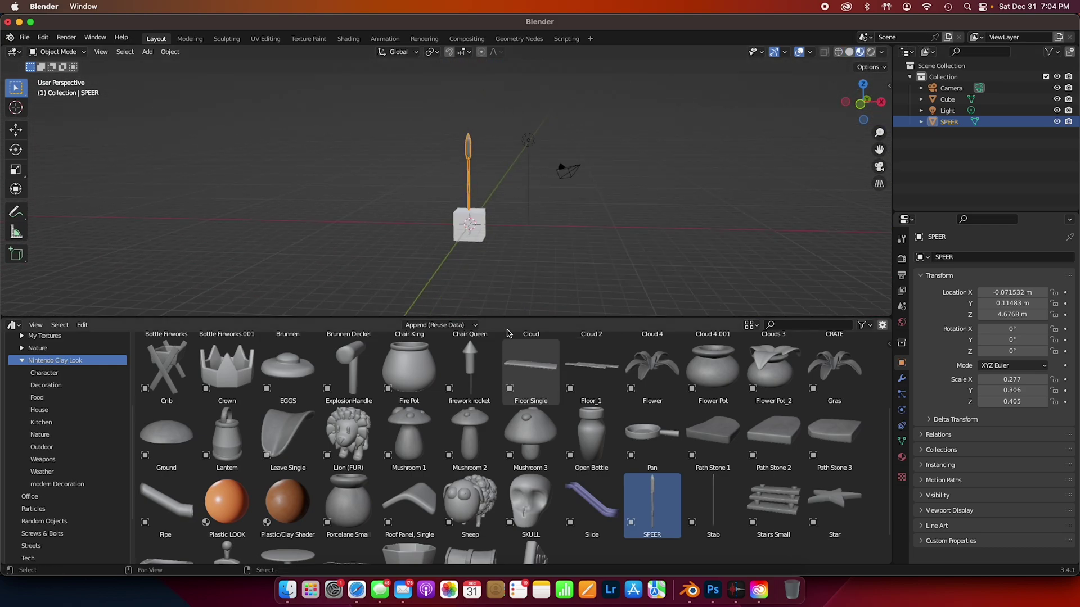
{"action": "scroll", "coordinate": [487, 251], "scroll_direction": "up", "scroll_amount": 5}
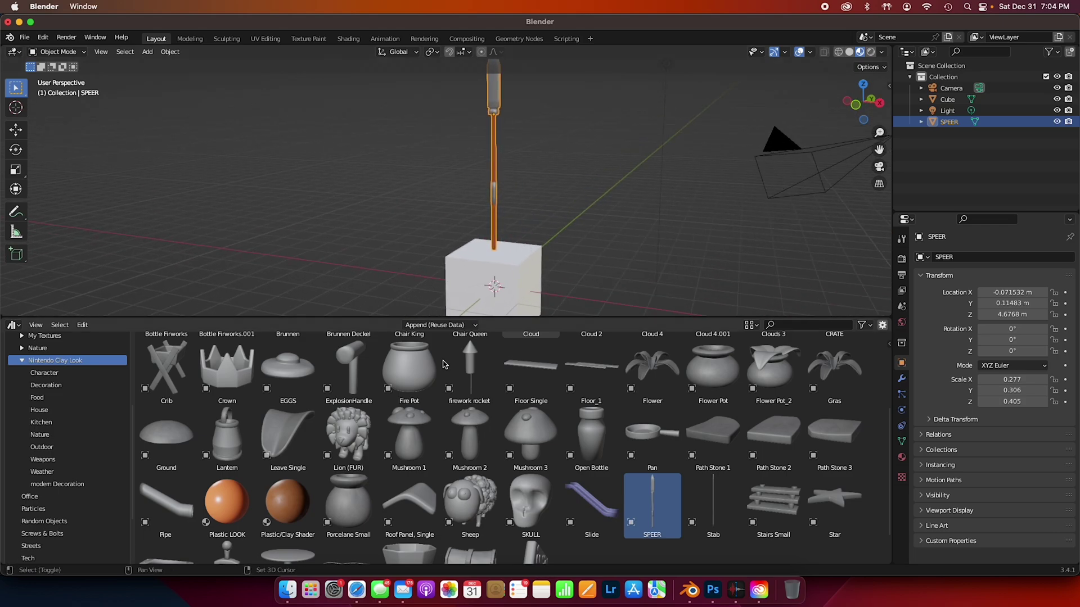
- Add the Mushroom 1 asset beside the spear, scale it to about 0.407, and lower it onto the cube's top
{"action": "left_click_drag", "start_coordinate": [409, 436], "coordinate": [509, 254]}
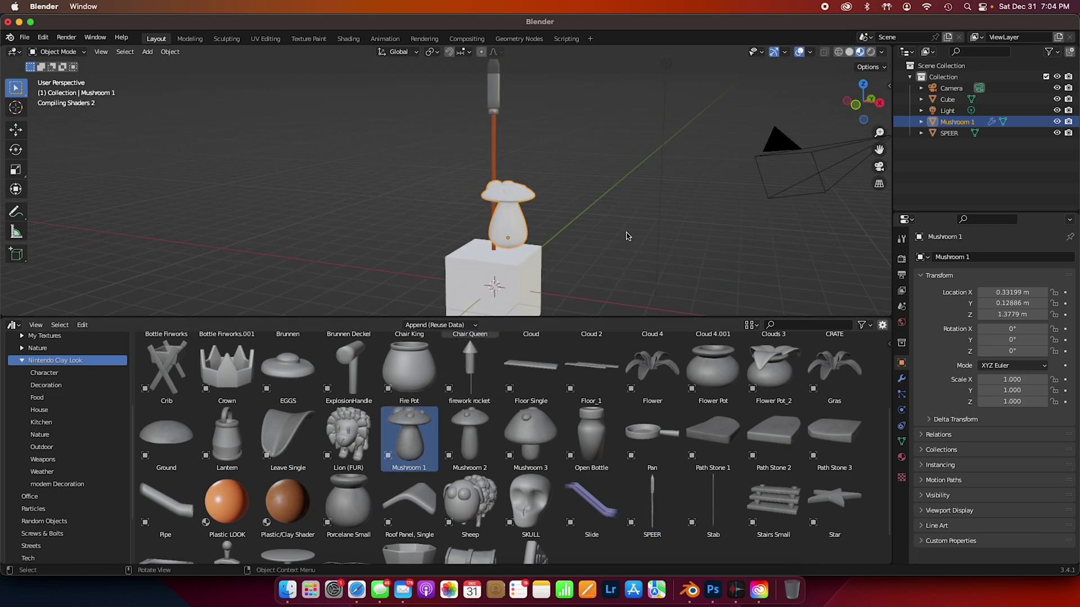
{"action": "key", "text": "s"}
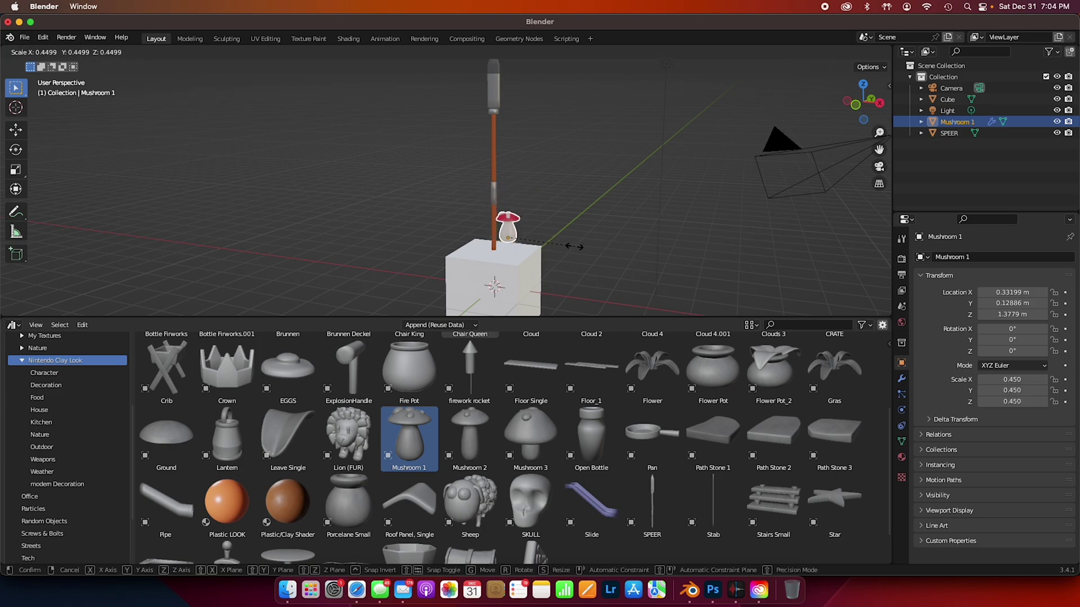
{"action": "left_click", "coordinate": [568, 241]}
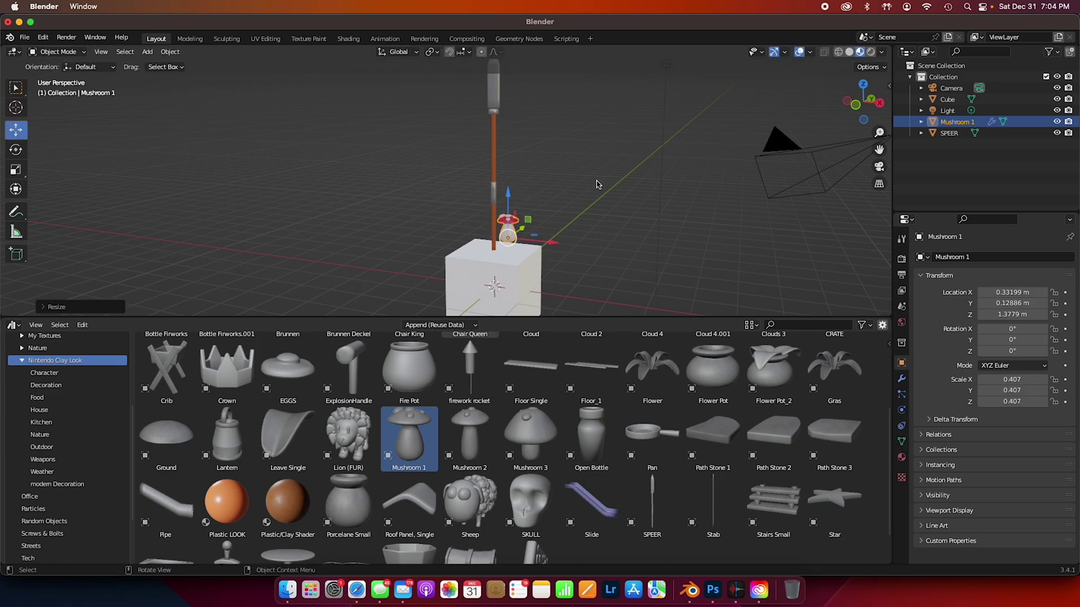
{"action": "left_click_drag", "start_coordinate": [508, 197], "coordinate": [507, 213]}
{"action": "middle_click_drag", "start_coordinate": [507, 213], "coordinate": [563, 169]}
- Place the Open Bottle asset on the cube's top beside the spear and scale it down
{"action": "left_click_drag", "start_coordinate": [590, 436], "coordinate": [439, 212]}
{"action": "key", "text": "s"}
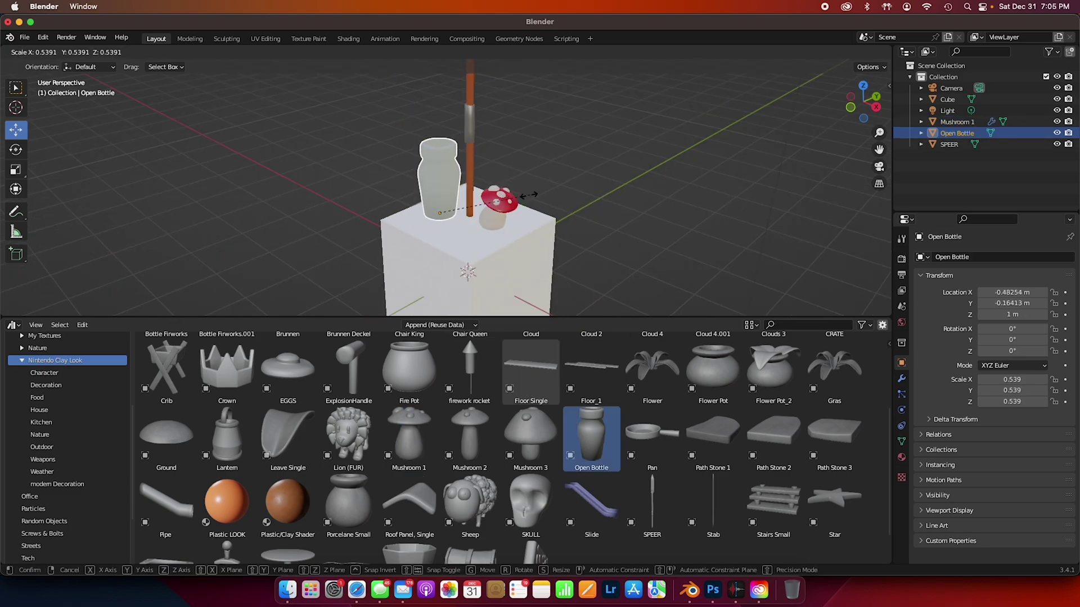
{"action": "left_click", "coordinate": [500, 200]}
- Add the EGGS asset at the cube and resize it
{"action": "left_click_drag", "start_coordinate": [288, 369], "coordinate": [498, 260]}
{"action": "key", "text": "s"}
{"action": "left_click", "coordinate": [479, 248]}
{"action": "middle_click_drag", "start_coordinate": [498, 261], "coordinate": [588, 193]}
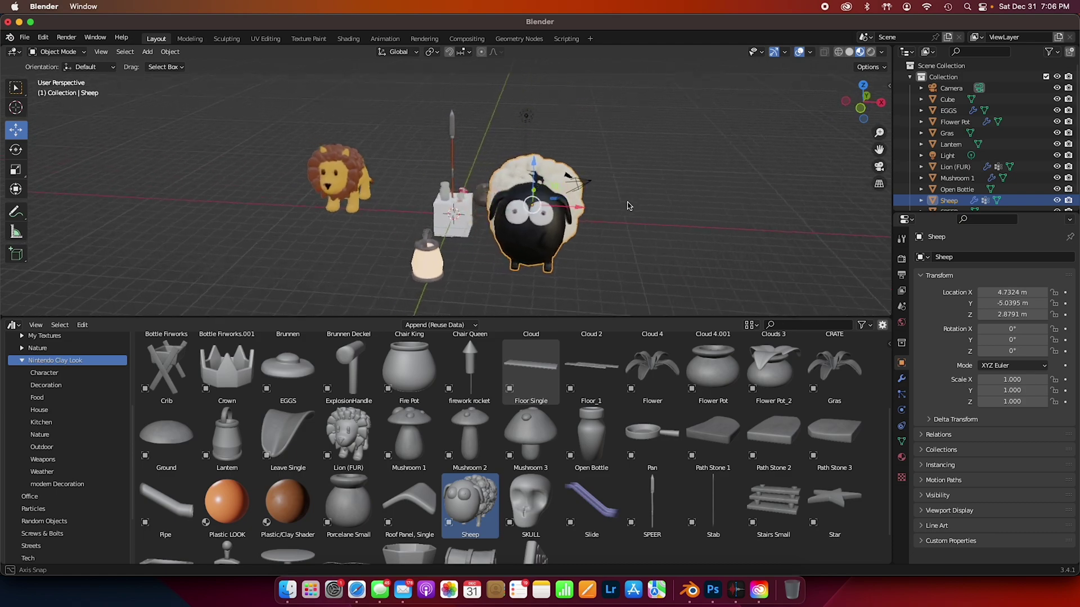
{"action": "middle_click_drag", "start_coordinate": [631, 202], "coordinate": [565, 171]}
{"action": "scroll", "coordinate": [661, 202], "scroll_direction": "up", "scroll_amount": 5}
{"action": "scroll", "coordinate": [662, 203], "scroll_direction": "down", "scroll_amount": 5}
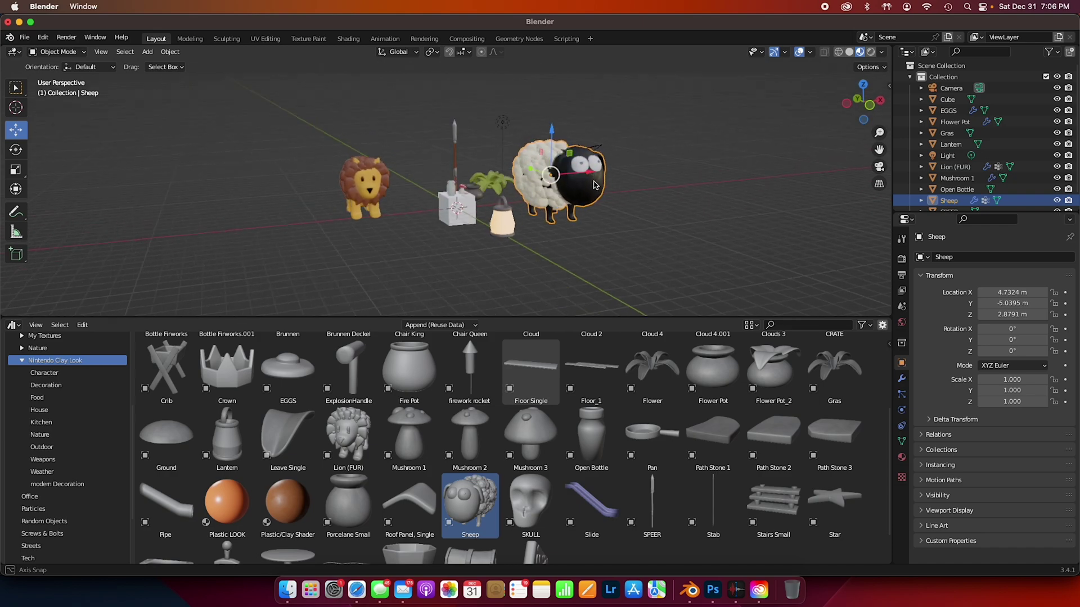